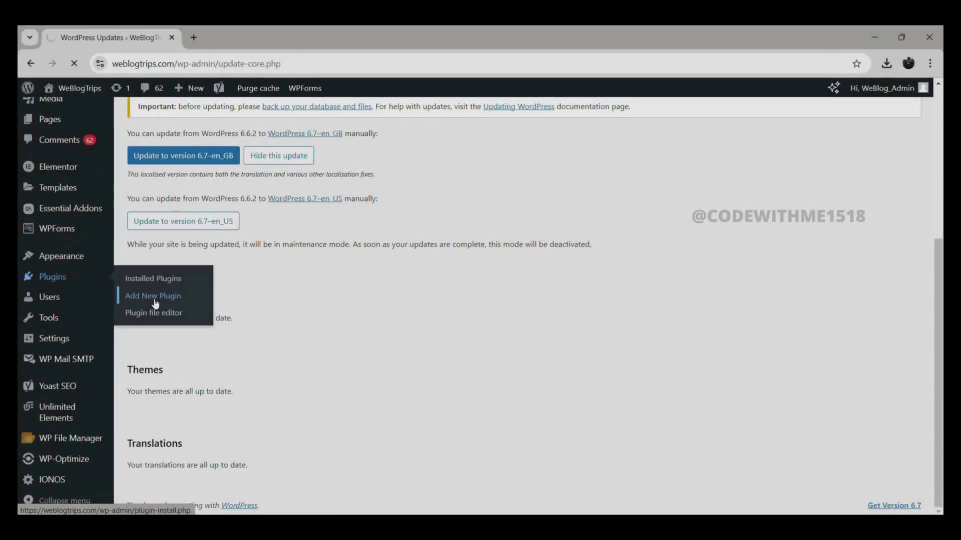
Search Add New Plugin for 'updraft' and install the UpdraftPlus backup plugin.
left_click(155, 303)
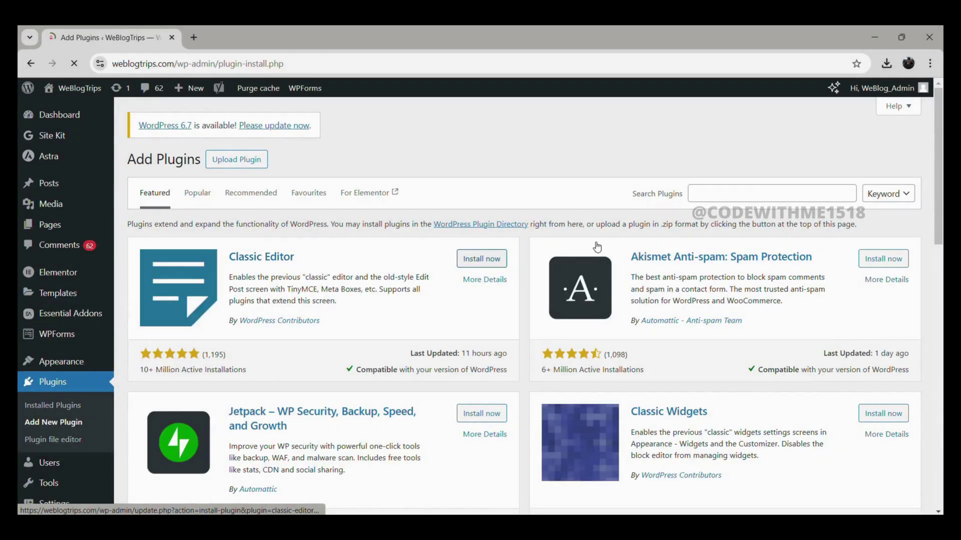
left_click(769, 192)
type("updraft")
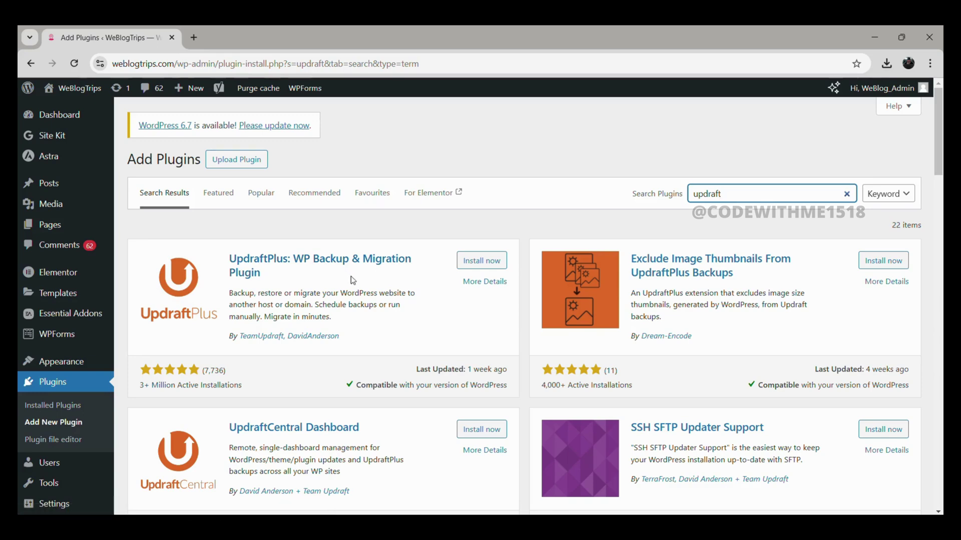
left_click(489, 263)
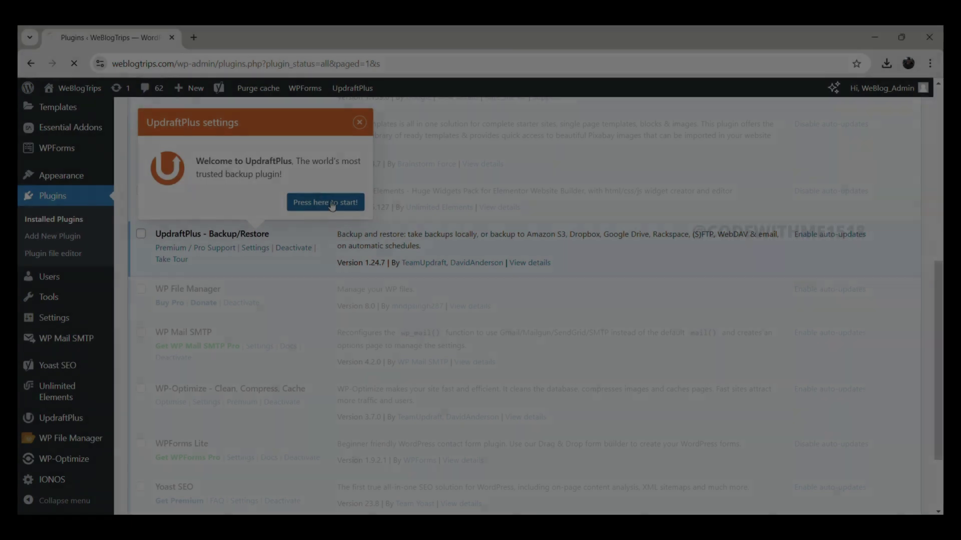
Dismiss the UpdraftPlus tour, browse Migrate/Clone, Settings, Advanced Tools and Premium, then return to Backup/Restore.
left_click(325, 202)
scroll(301, 226, "down", 1)
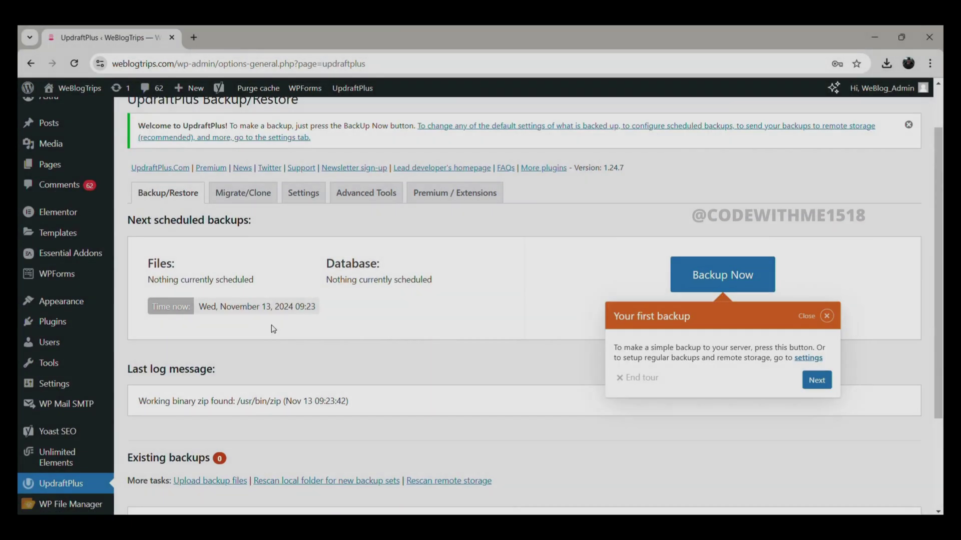
scroll(272, 325, "down", 3)
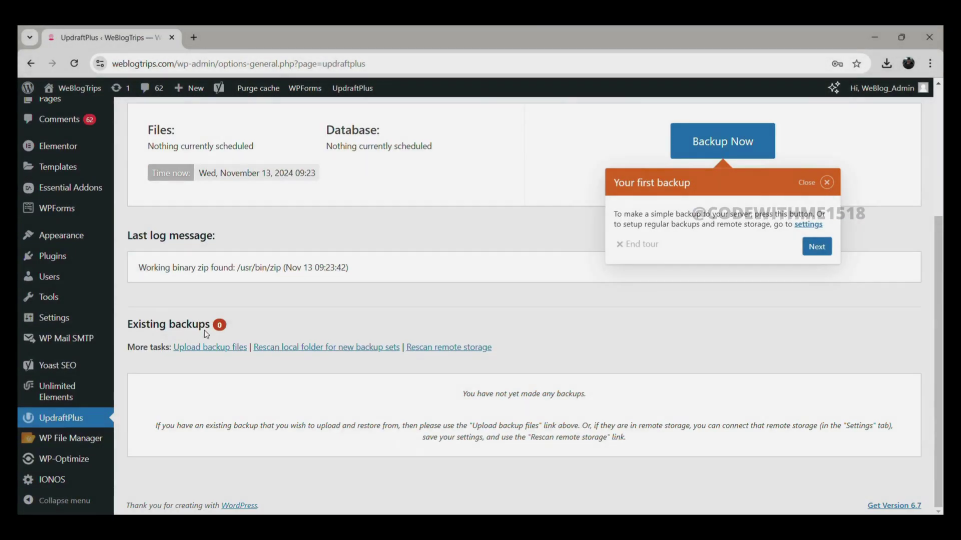
left_click(827, 182)
scroll(167, 282, "up", 3)
left_click(238, 241)
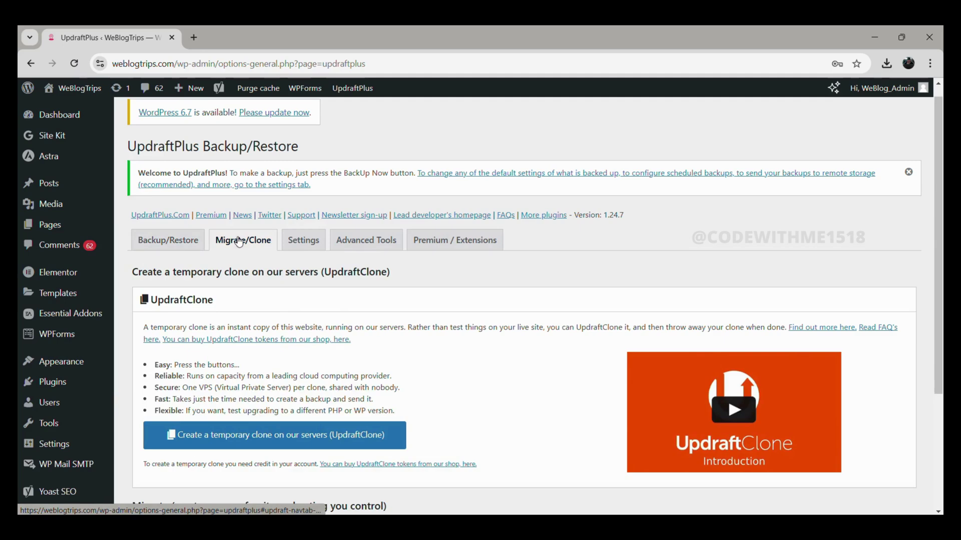
left_click(304, 240)
left_click(365, 241)
left_click(451, 240)
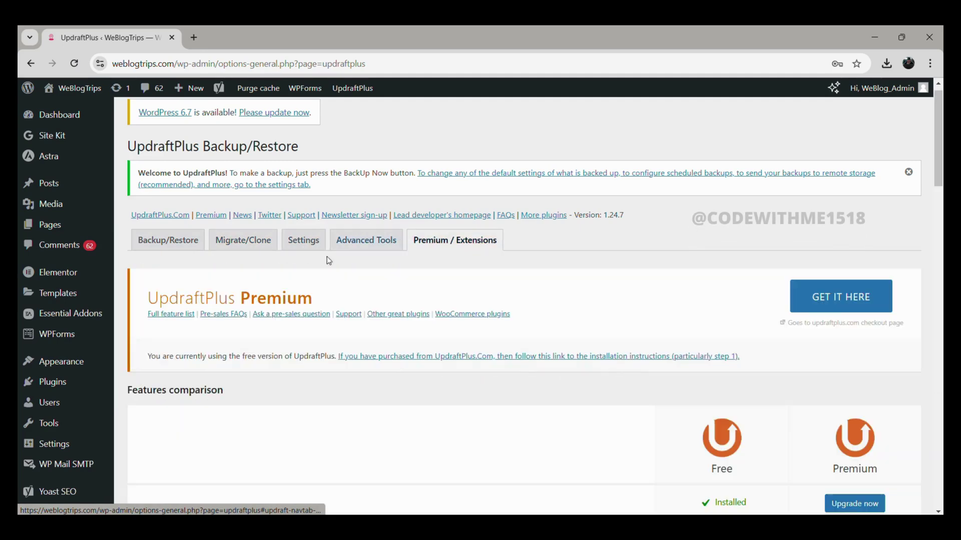
left_click(166, 248)
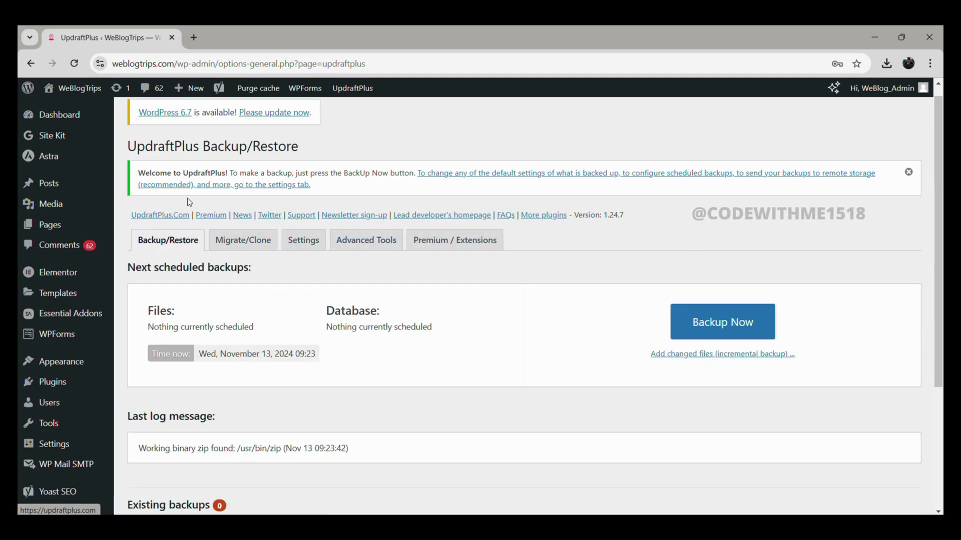
Run a manual UpdraftPlus Backup Now covering both the database and files.
left_click(694, 322)
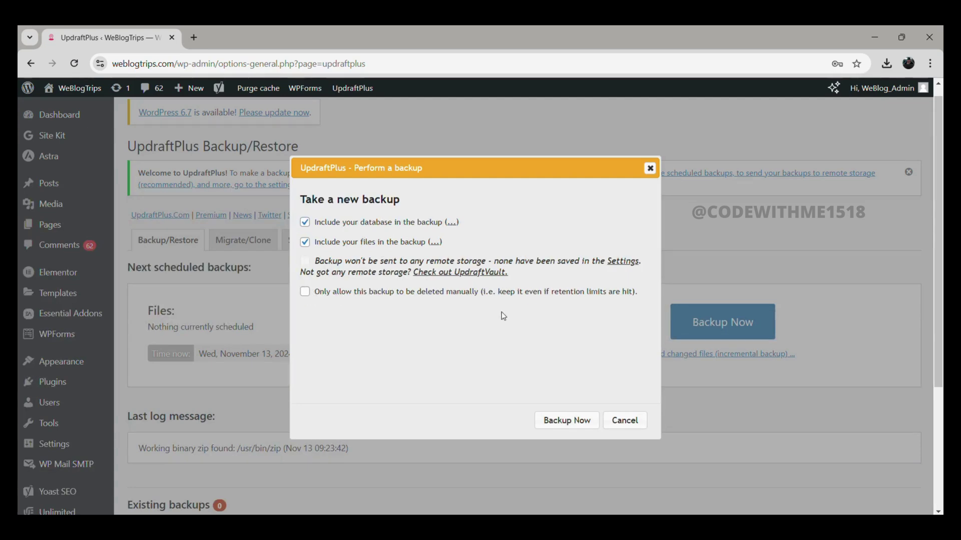
left_click(569, 422)
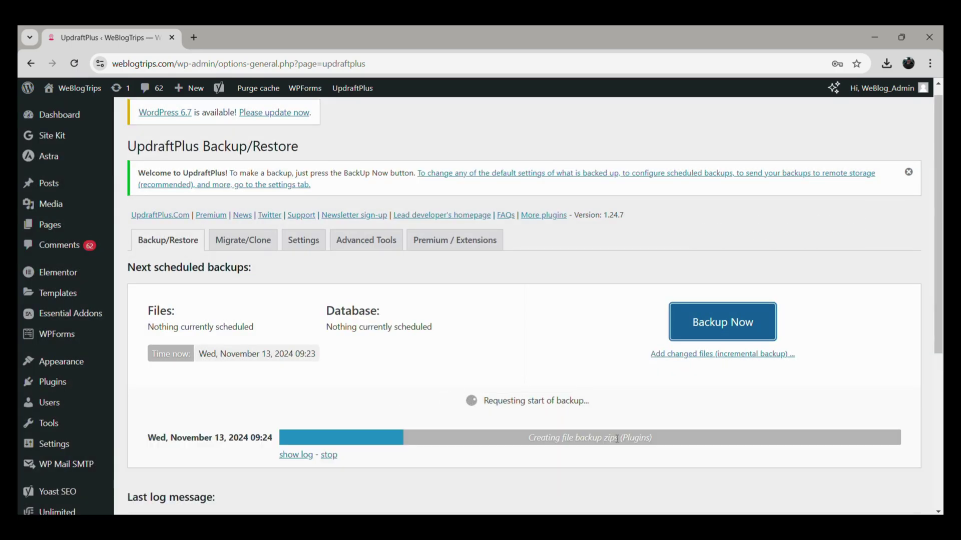
scroll(652, 151, "down", 1)
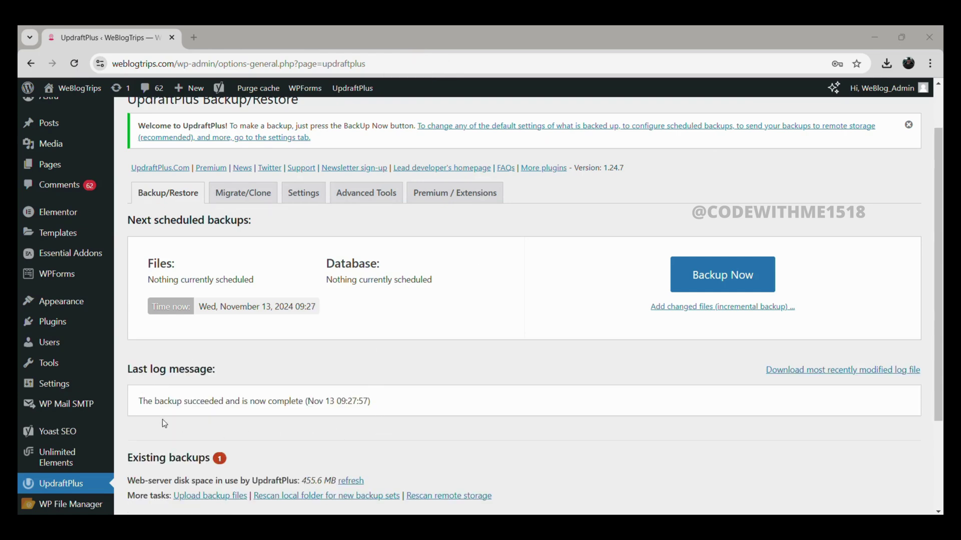
scroll(476, 380, "down", 2)
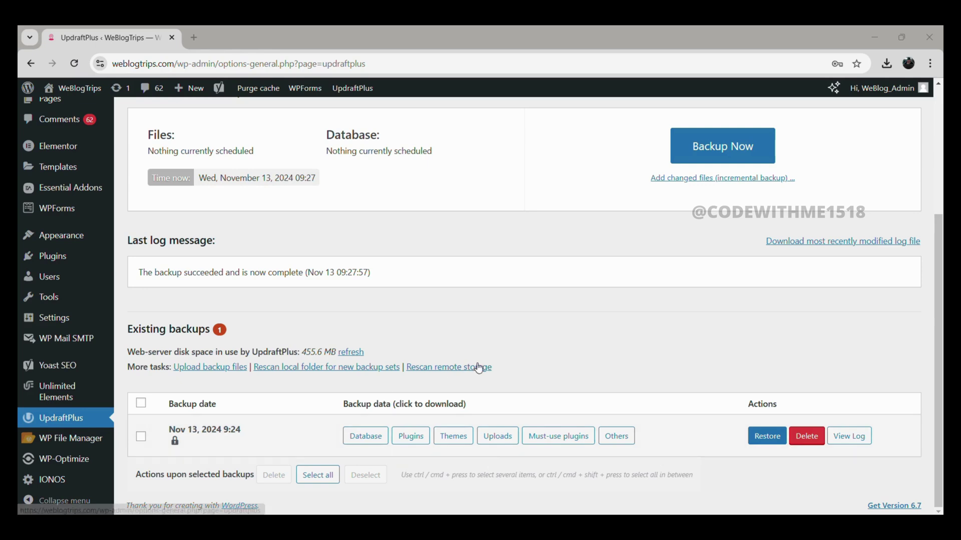
scroll(457, 421, "up", 1)
scroll(488, 402, "up", 2)
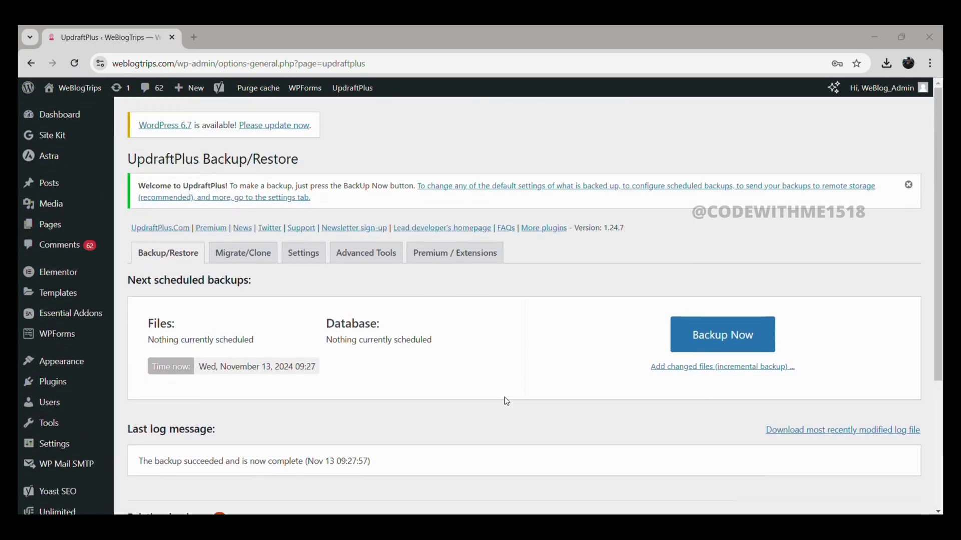
Update WordPress from 6.6.2 to version 6.7 en_GB from the Updates page.
left_click(283, 128)
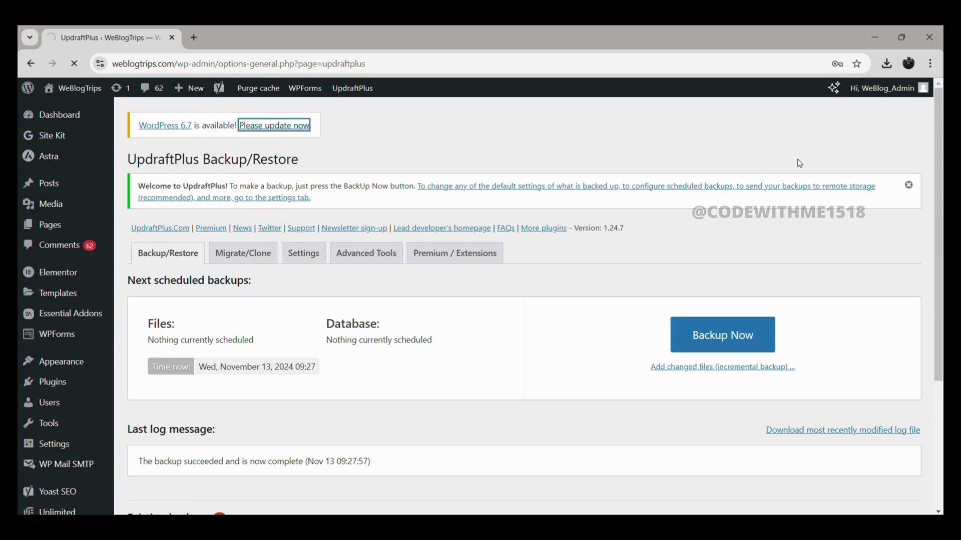
scroll(264, 398, "down", 3)
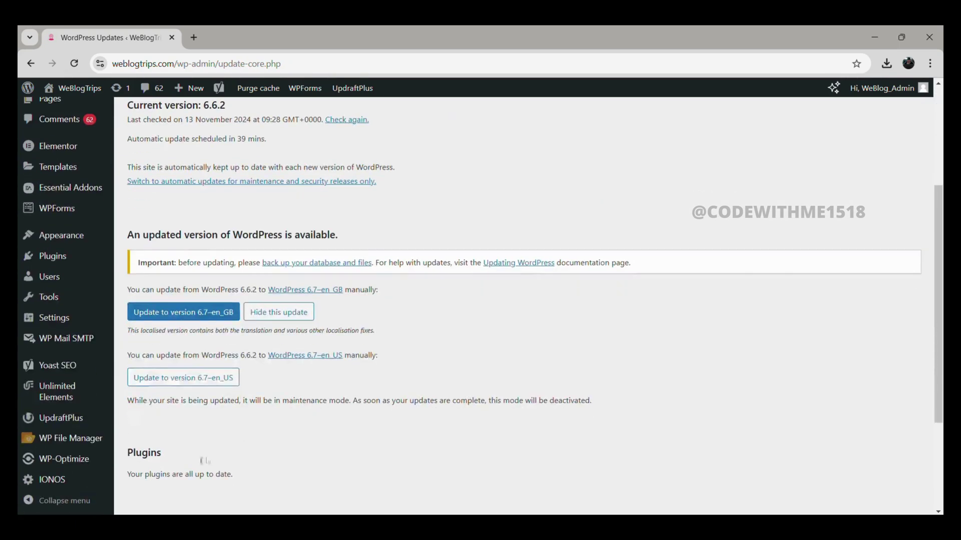
left_click(179, 320)
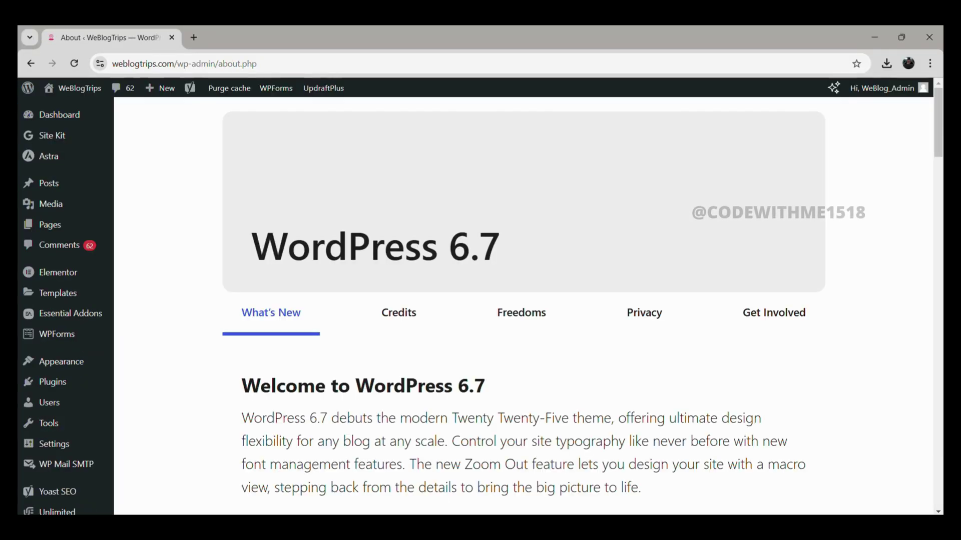
scroll(148, 390, "down", 5)
scroll(147, 392, "down", 5)
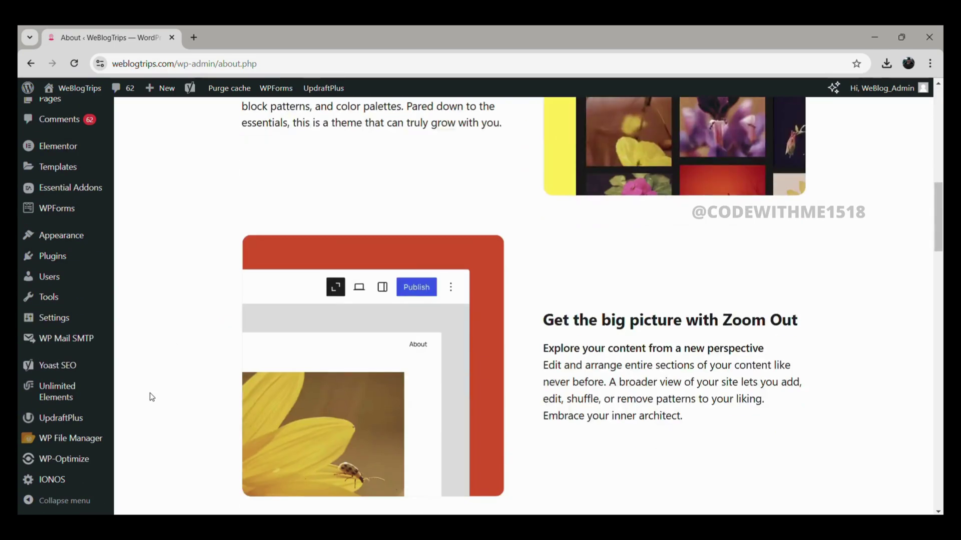
scroll(149, 393, "down", 4)
scroll(149, 395, "down", 6)
scroll(149, 397, "up", 5)
scroll(148, 395, "up", 5)
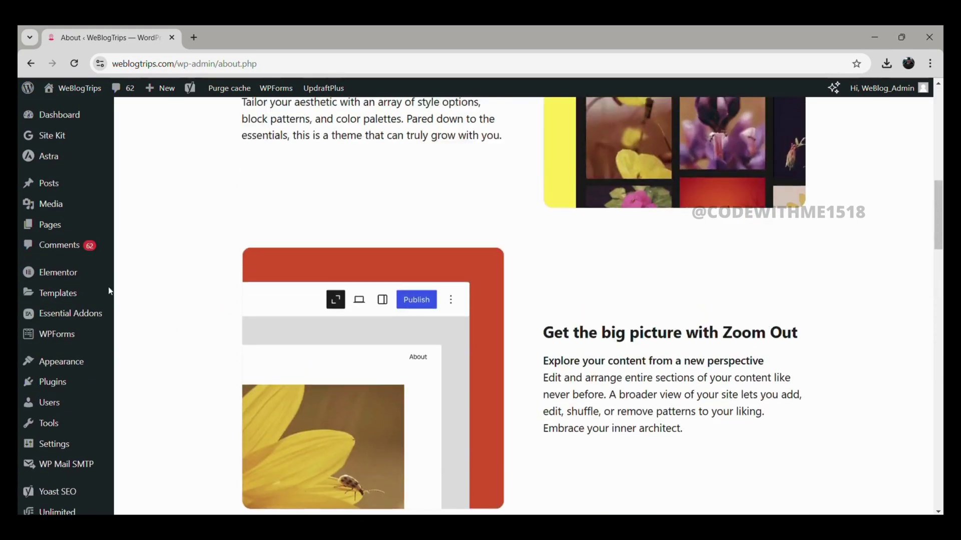
scroll(108, 287, "up", 3)
right_click(80, 91)
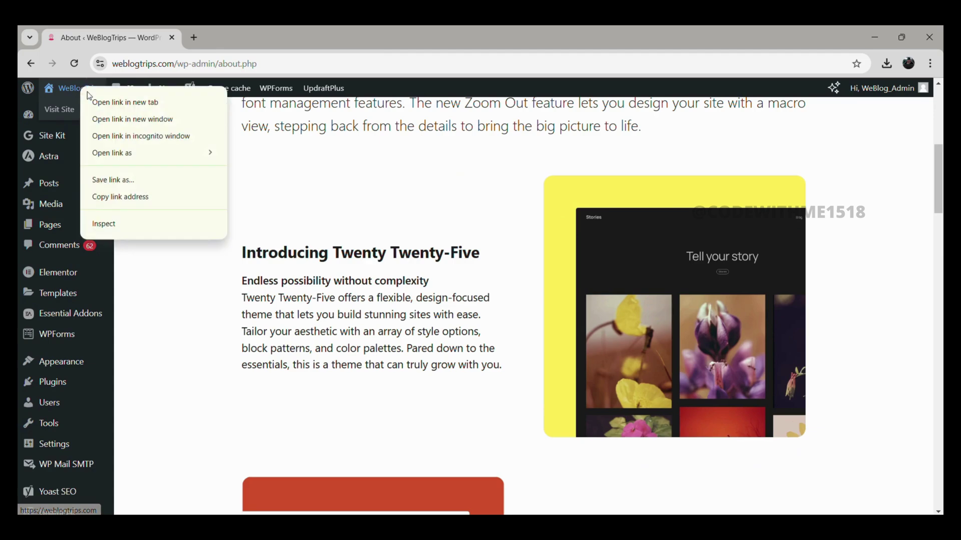
Open the WeBlogTrips home page in a new browser tab and switch to it.
left_click(113, 101)
left_click(238, 30)
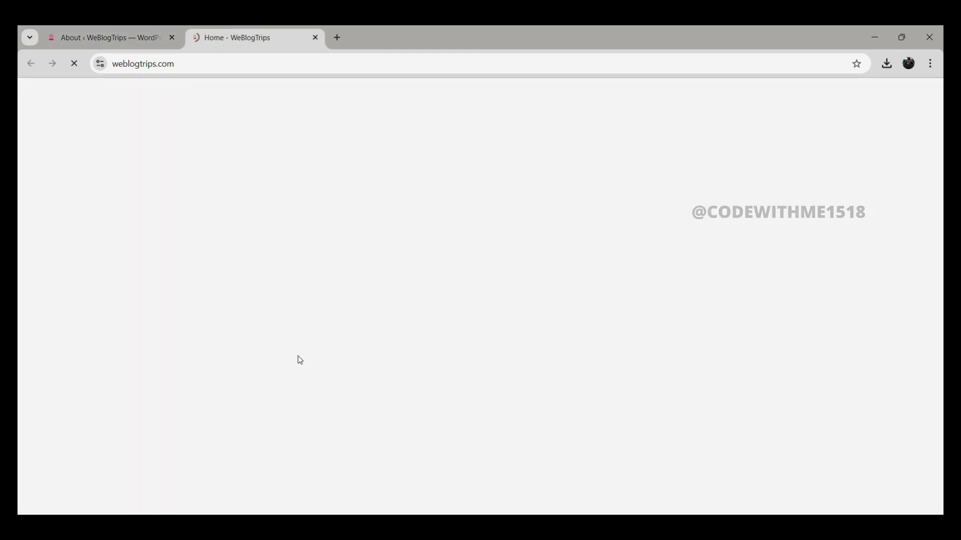
scroll(422, 298, "down", 3)
scroll(432, 322, "down", 3)
scroll(435, 331, "down", 3)
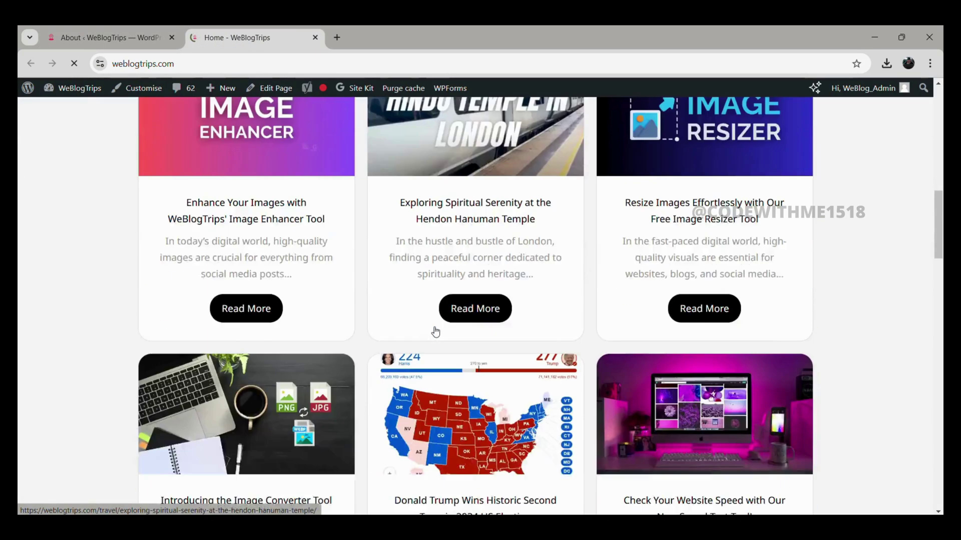
scroll(435, 333, "down", 3)
scroll(435, 333, "down", 3)
scroll(436, 333, "down", 5)
scroll(435, 335, "up", 5)
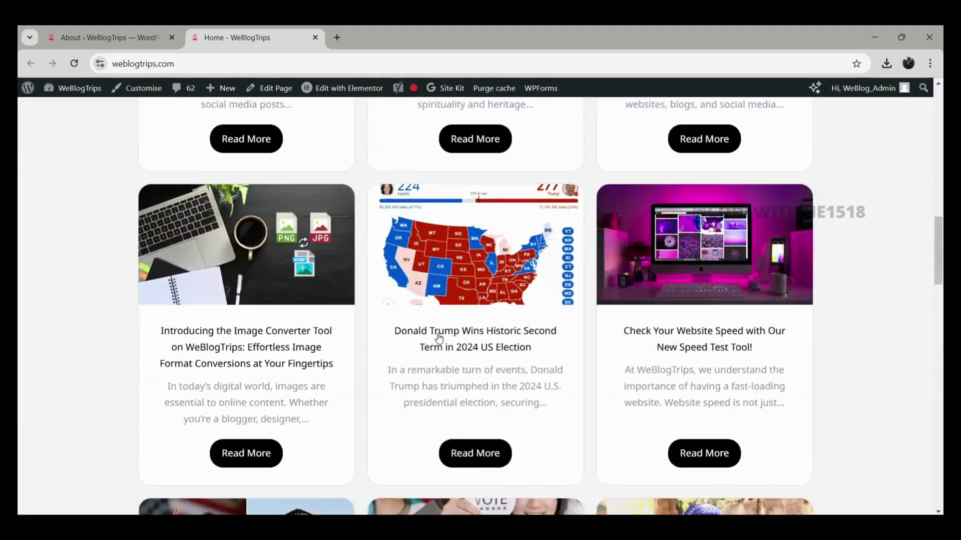